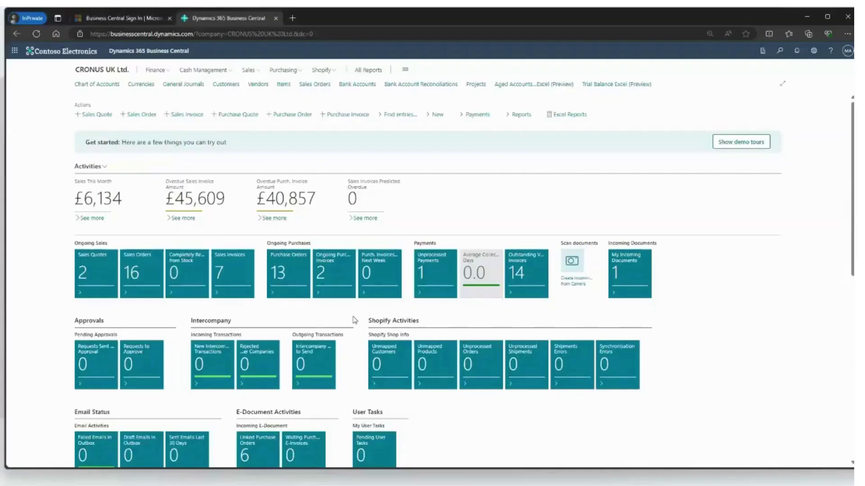
Step: Find the Profiles (Roles) list with Tell me search and open it
click(780, 52)
text(pr)
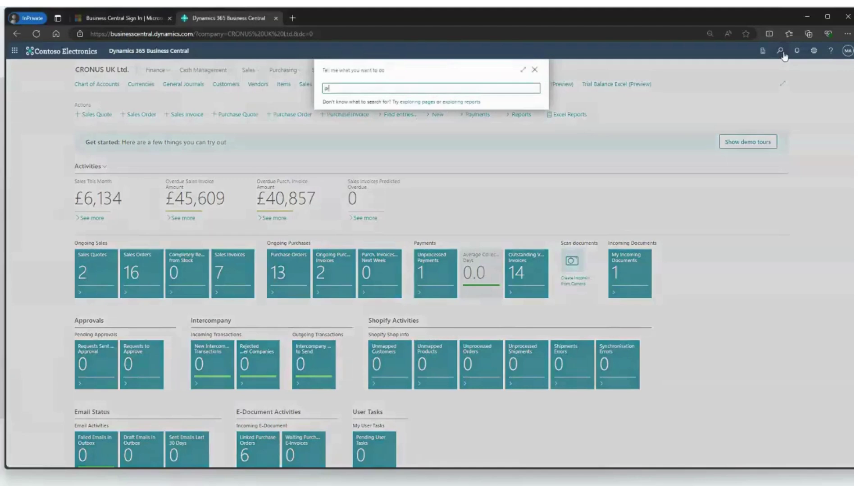
text(ofiles)
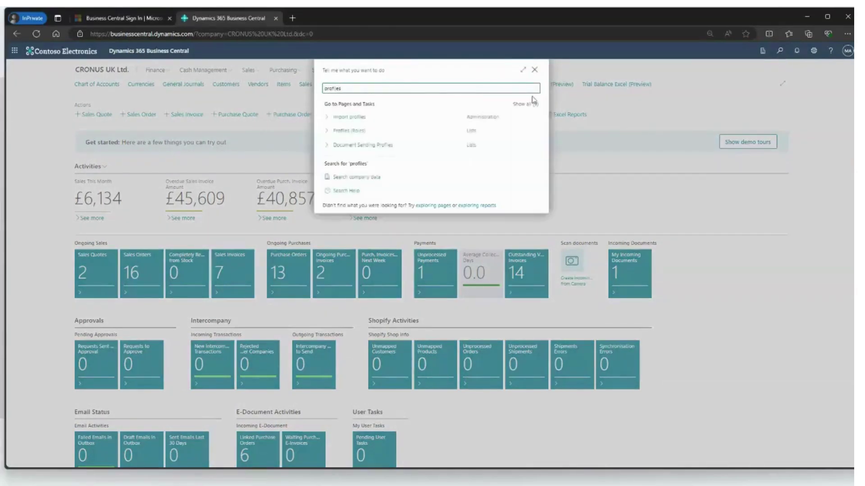
click(350, 131)
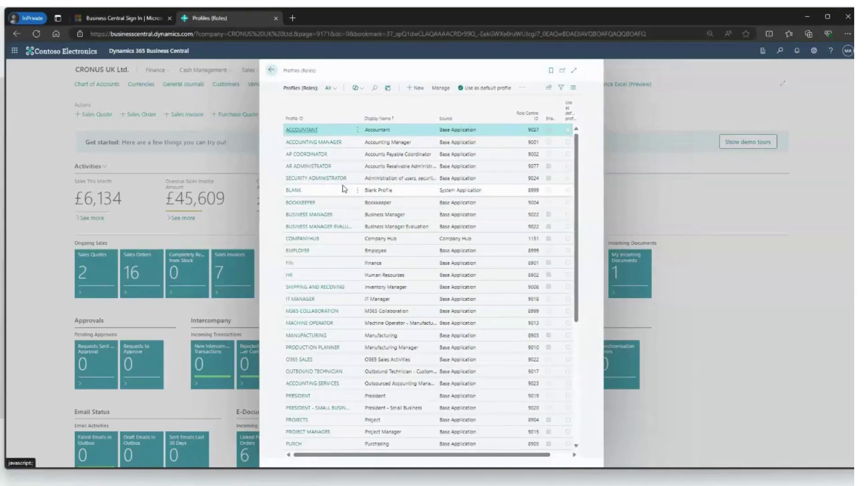
Step: Open the BUSINESS MANAGER profile record to begin customising its pages
click(307, 216)
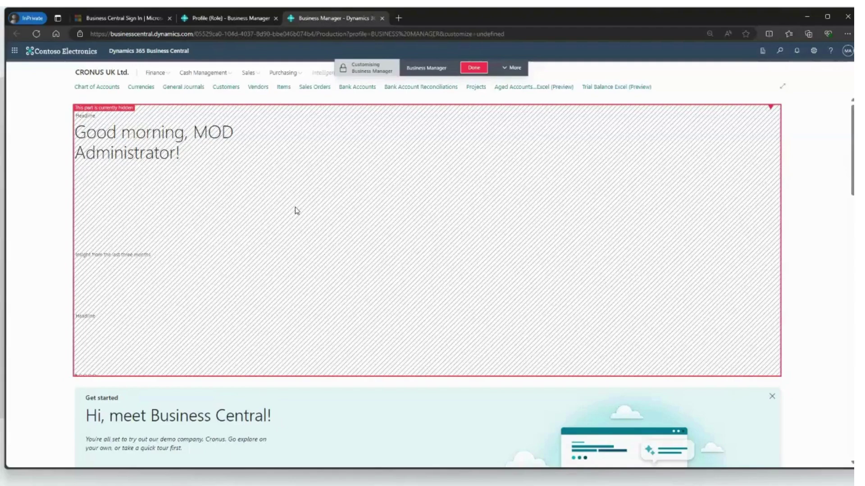
Step: Open the Items list from the role centre's Items navigation link
click(283, 89)
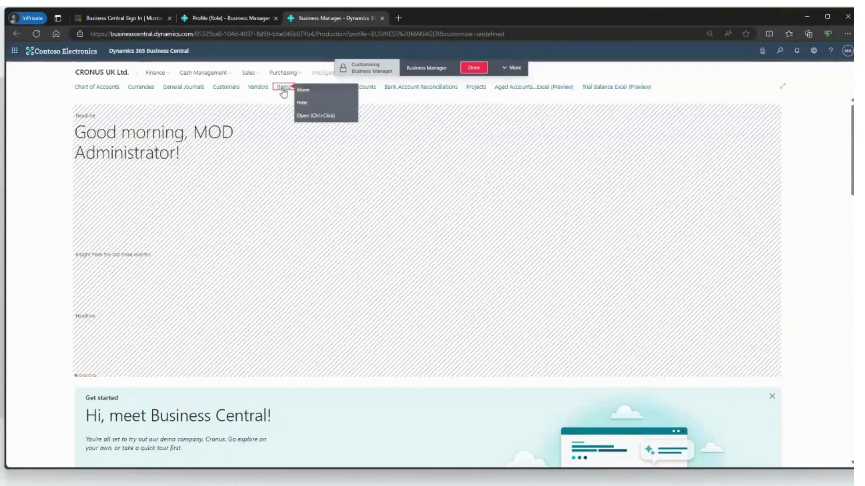
click(306, 118)
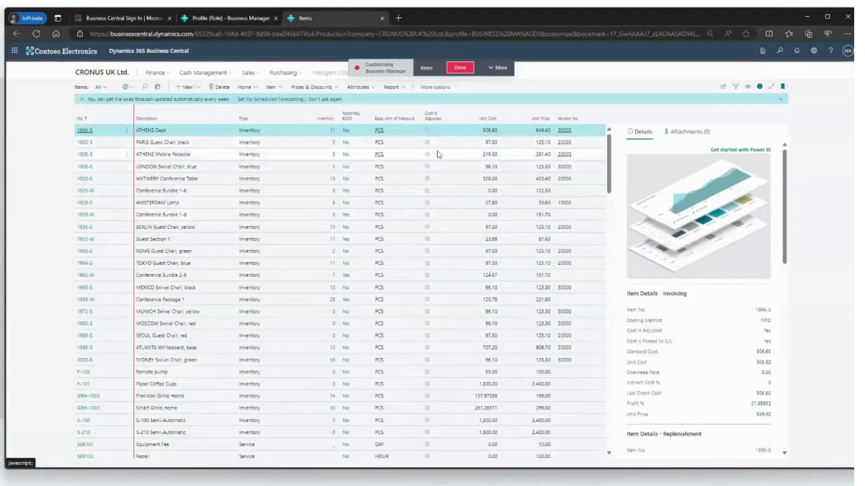
Step: Bring up the Add Field to Page pane from the Customising bar's More options
click(497, 69)
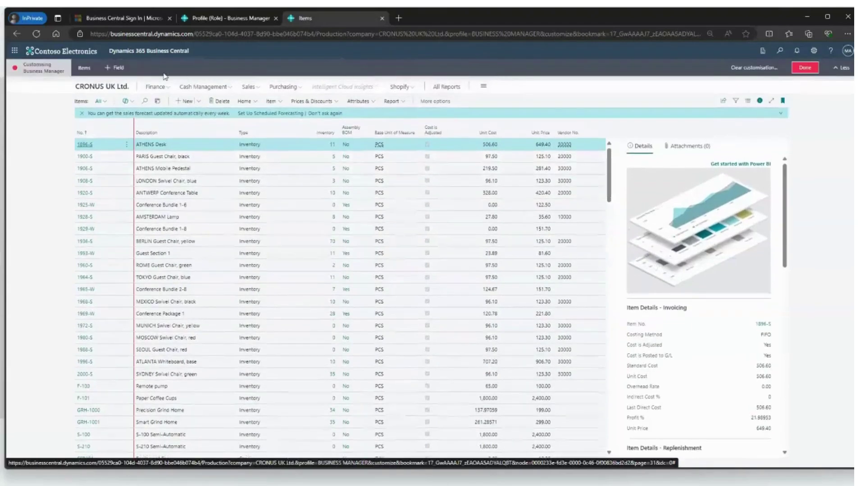
click(117, 68)
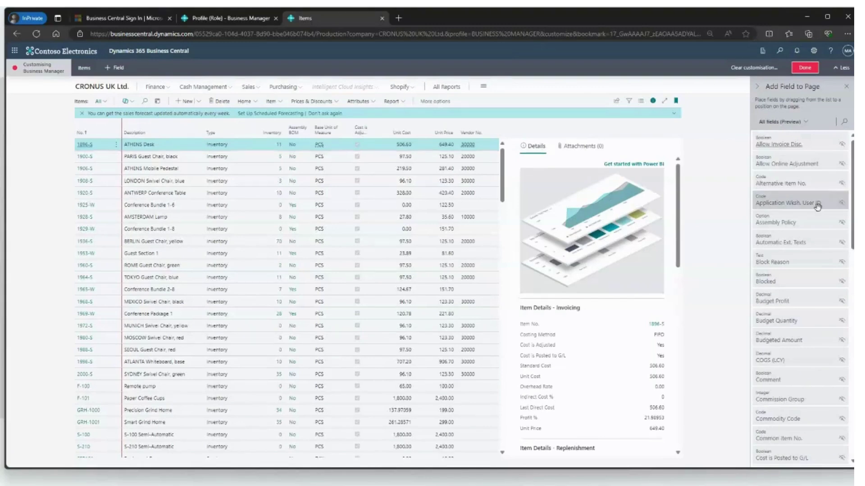
scroll(803, 253, down, 2)
scroll(804, 252, down, 3)
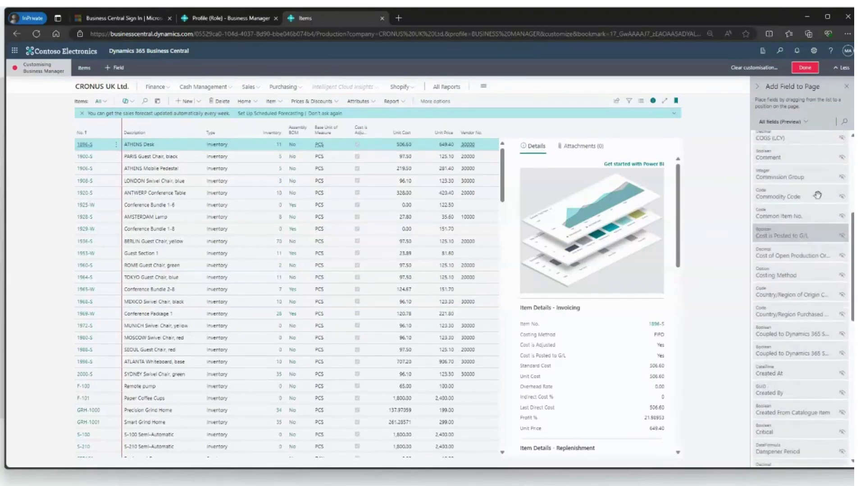
Step: Place the Cost is Posted to G/L field right after Cost is Adjusted and save
click(844, 125)
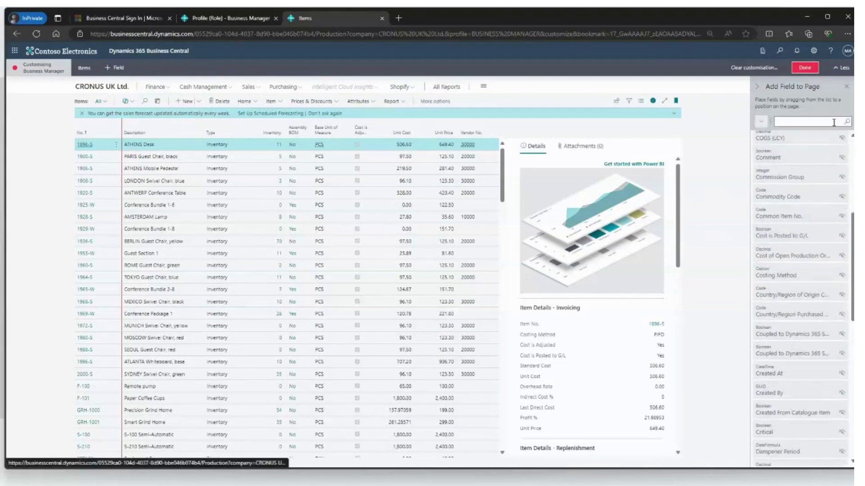
text(cos)
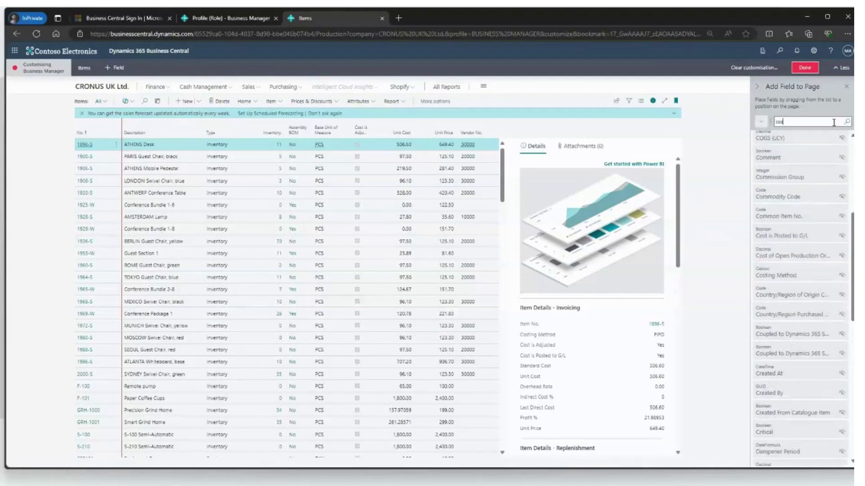
text(t)
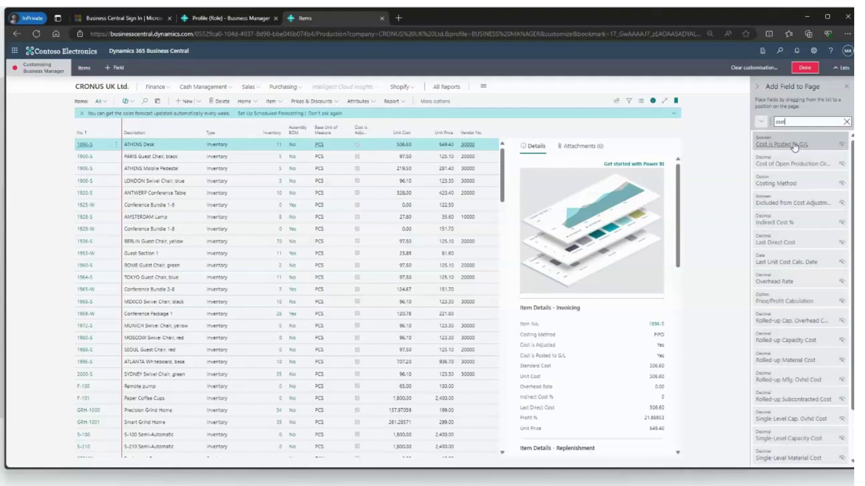
drag(794, 148, 378, 136)
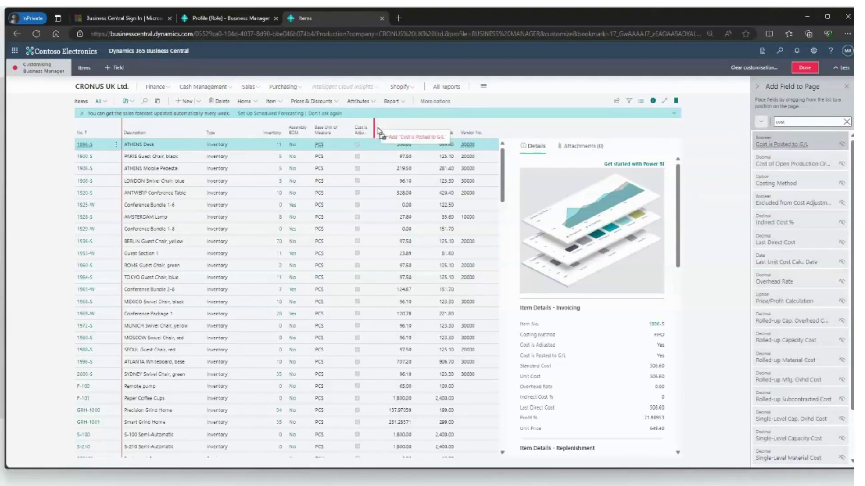
drag(379, 136, 377, 131)
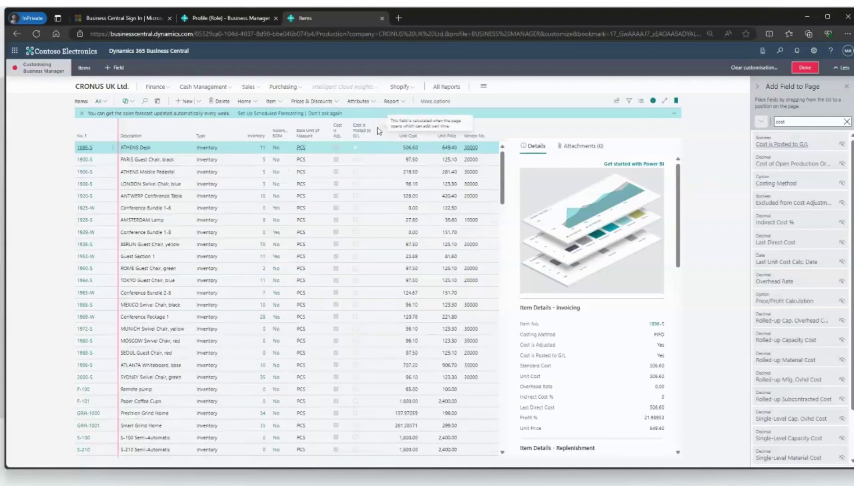
click(804, 68)
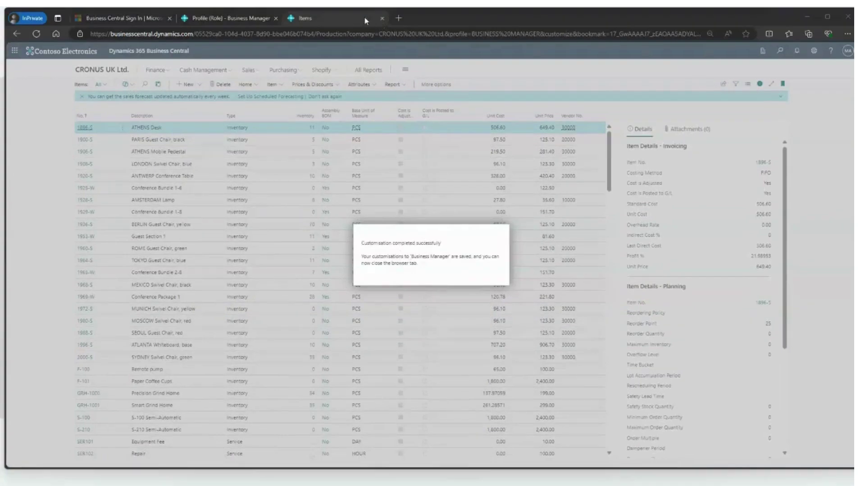
Step: Close the Items tab, leave the Profile page, and exit the Profiles (Roles) list
click(371, 18)
click(298, 19)
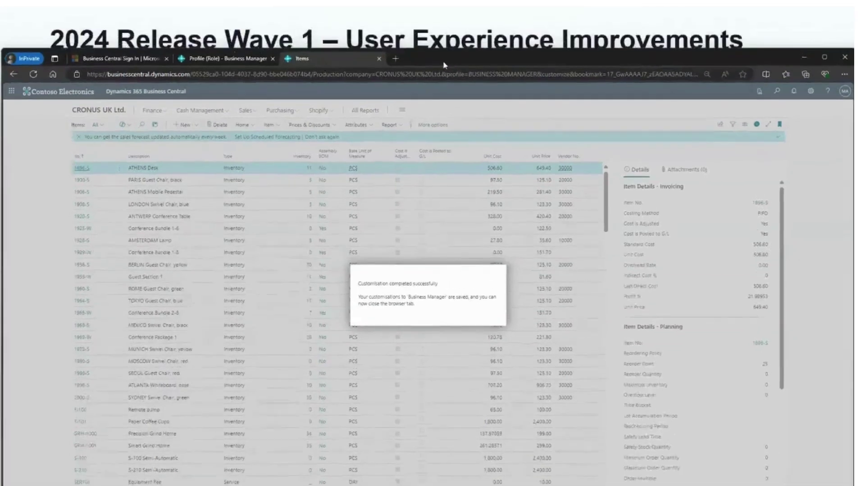
click(379, 58)
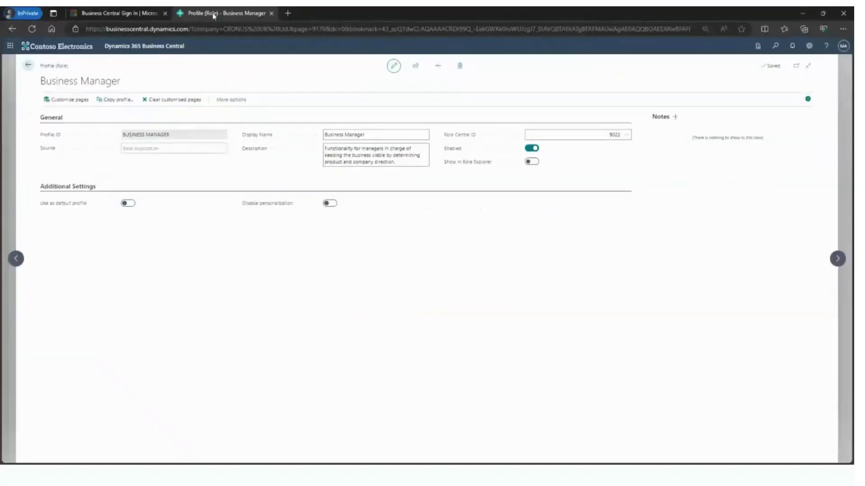
click(28, 65)
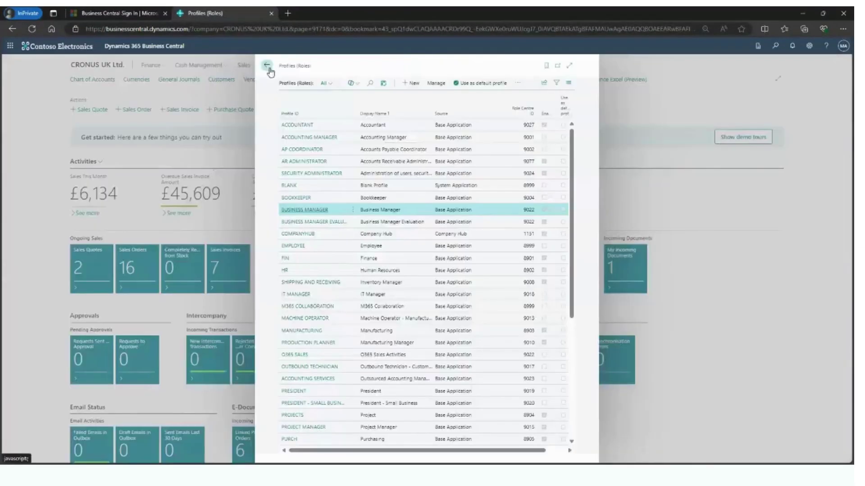
click(263, 67)
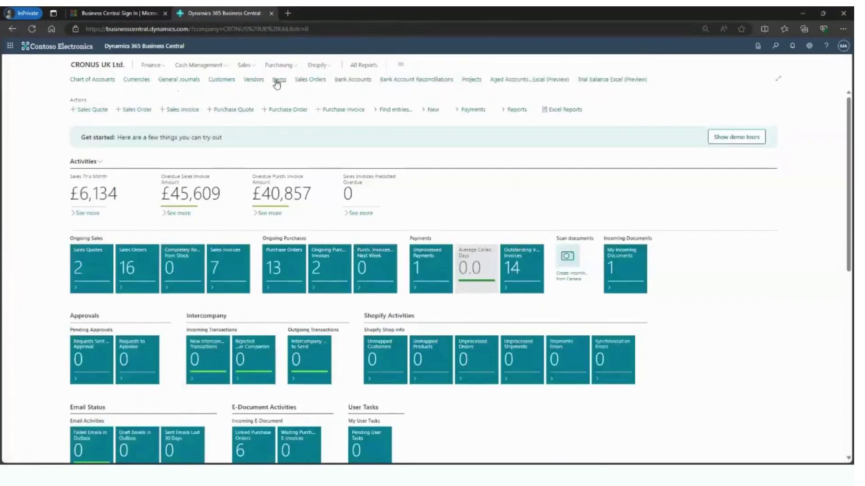
click(278, 81)
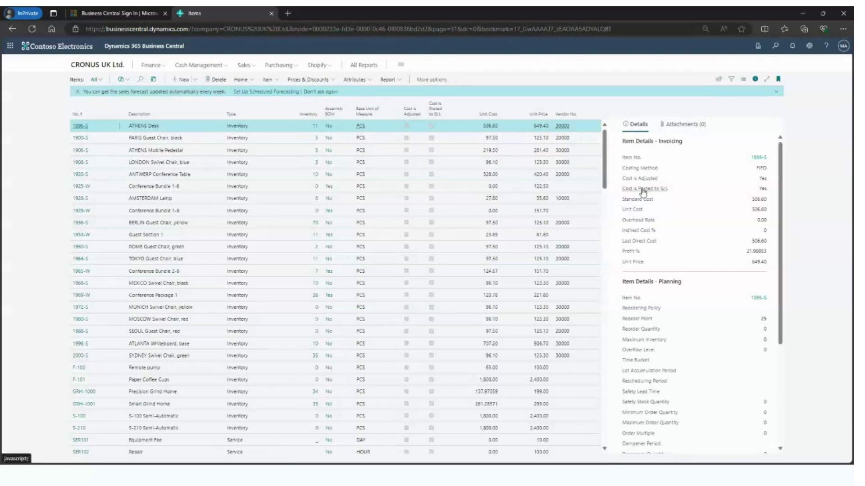
click(98, 65)
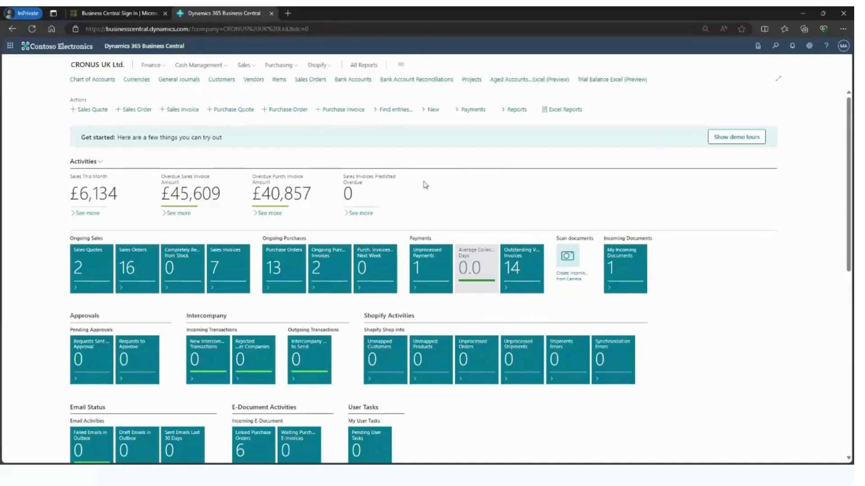
scroll(425, 184, down, 1)
scroll(424, 184, up, 1)
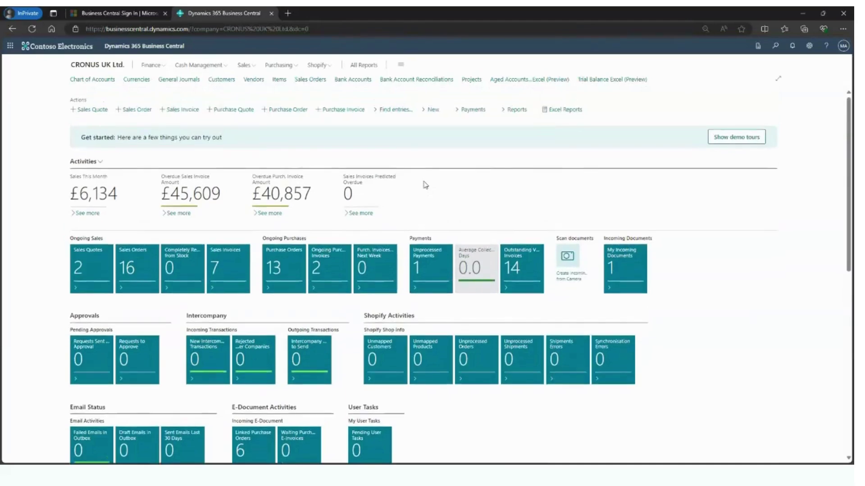